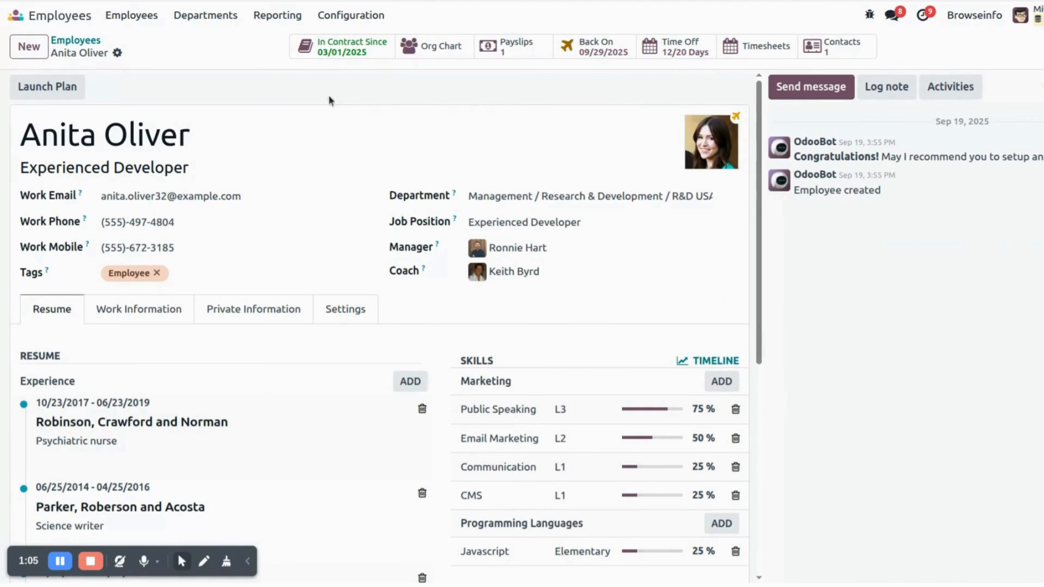
- Open the employee's running contract, then switch to the Payroll app
click(352, 48)
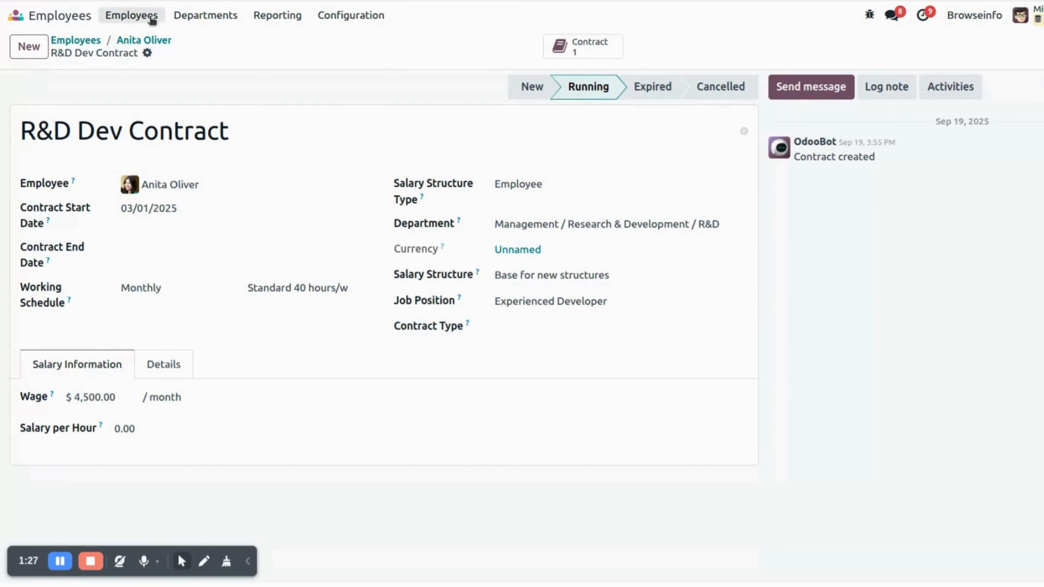
click(28, 18)
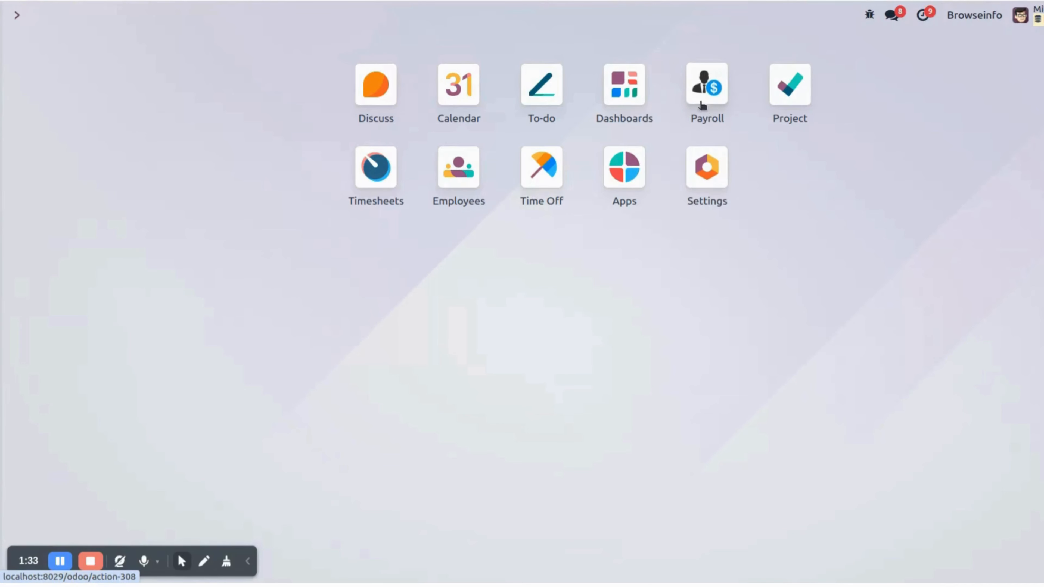
click(709, 78)
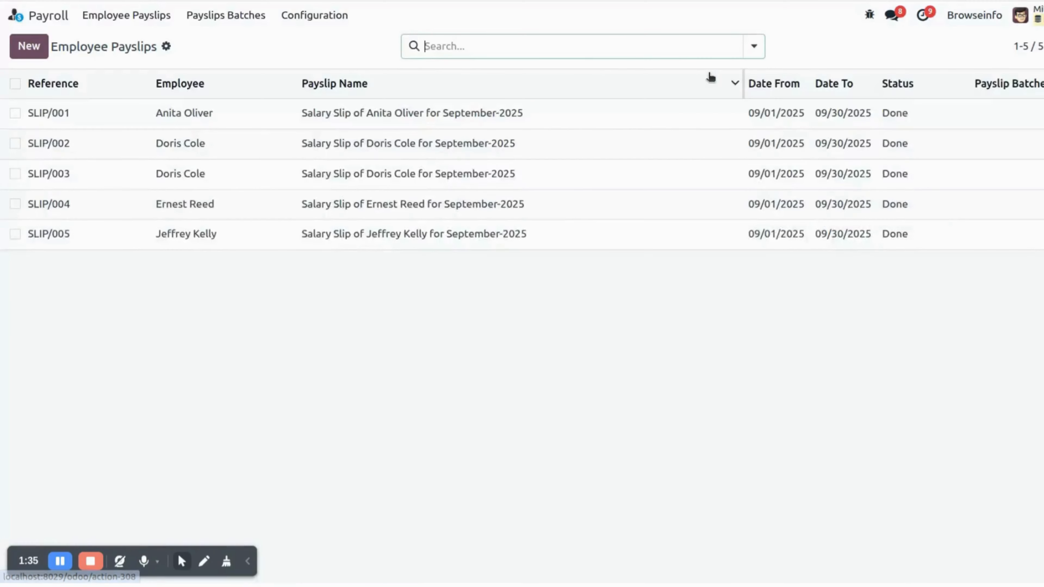
- Open the Basic Salary rule from the salary rules configuration list
click(320, 16)
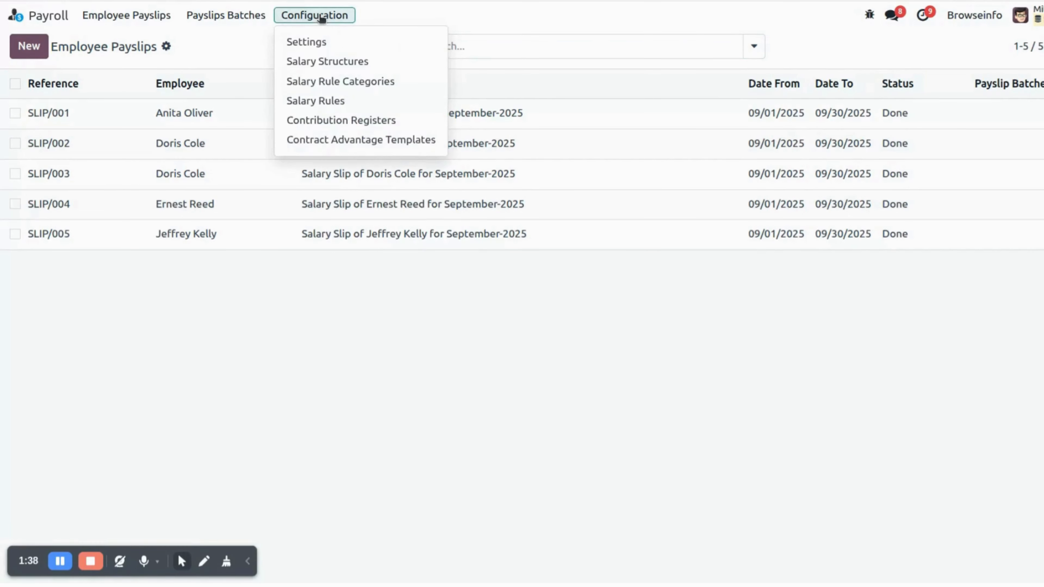
click(325, 100)
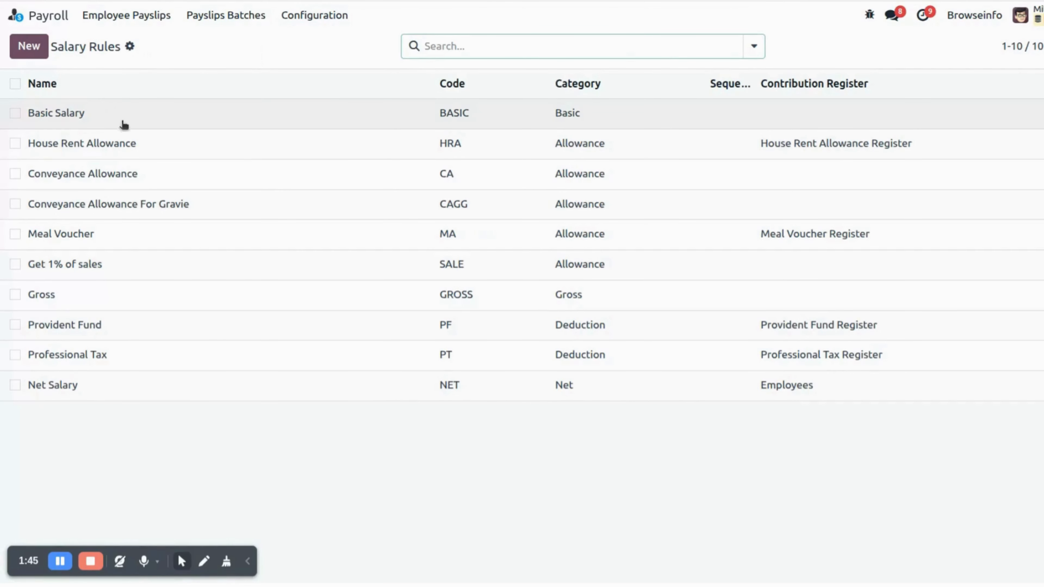
click(109, 121)
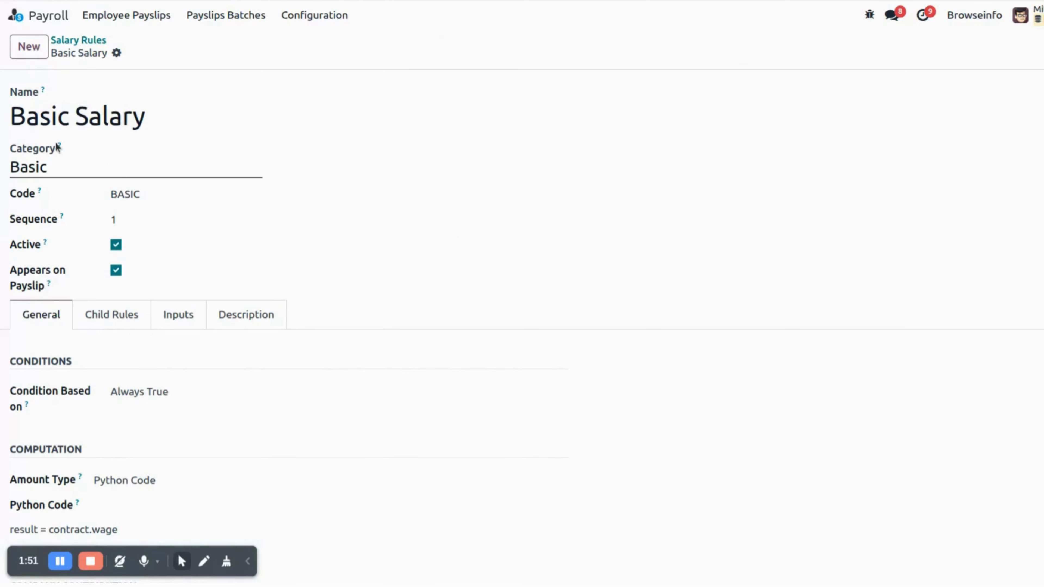
- Review the Basic Salary rule's category options and its General, Child Rules, Inputs and Description tabs, then return to the rules list
click(147, 171)
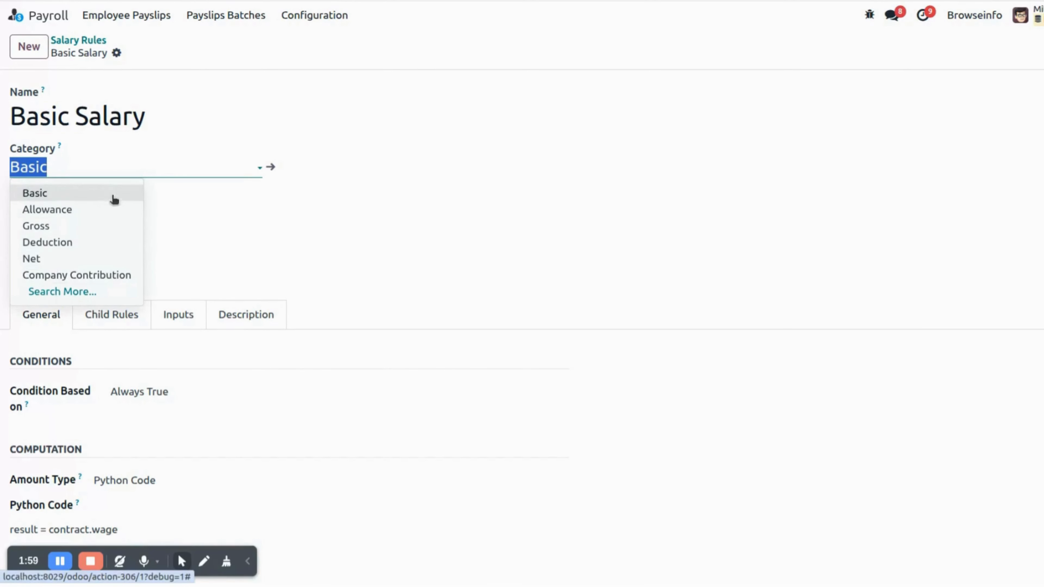
click(179, 208)
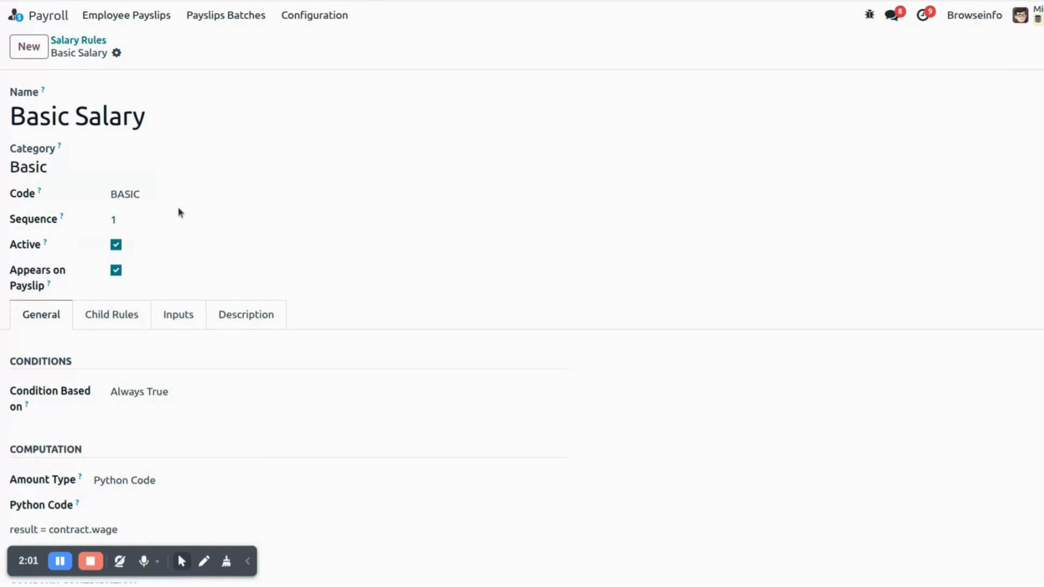
scroll(154, 256, down, 2)
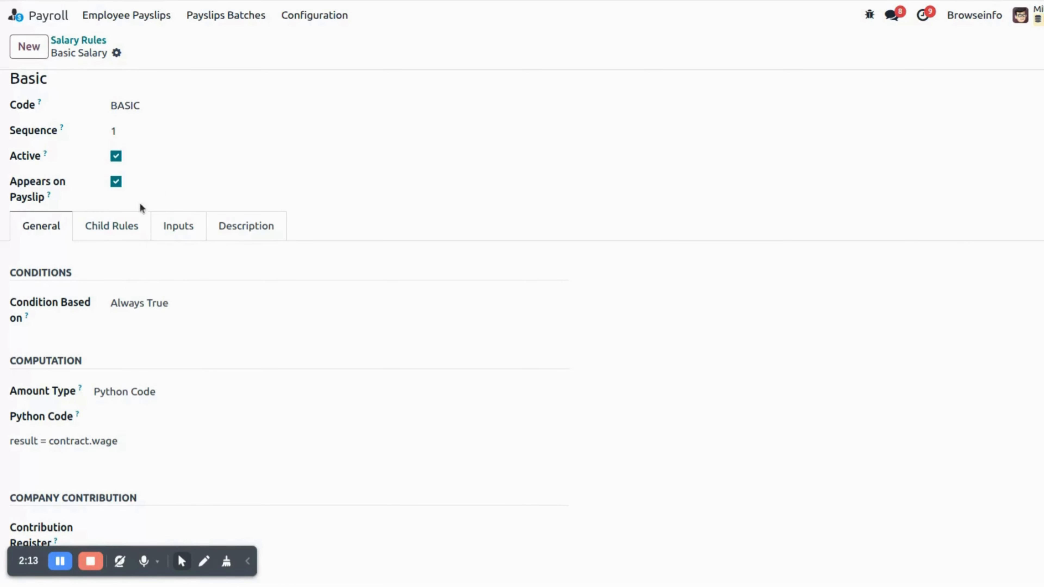
click(115, 226)
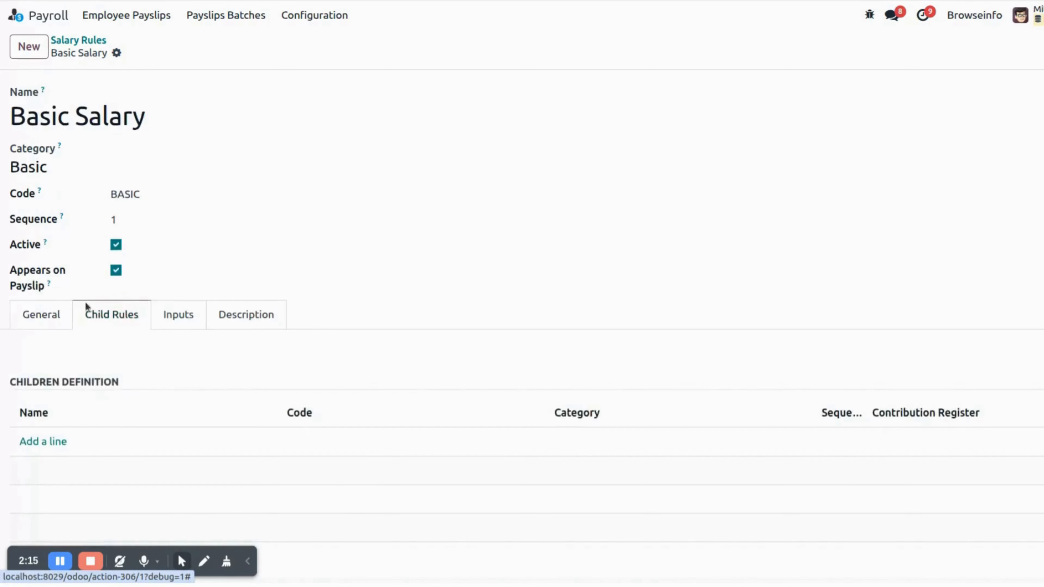
click(198, 318)
click(204, 320)
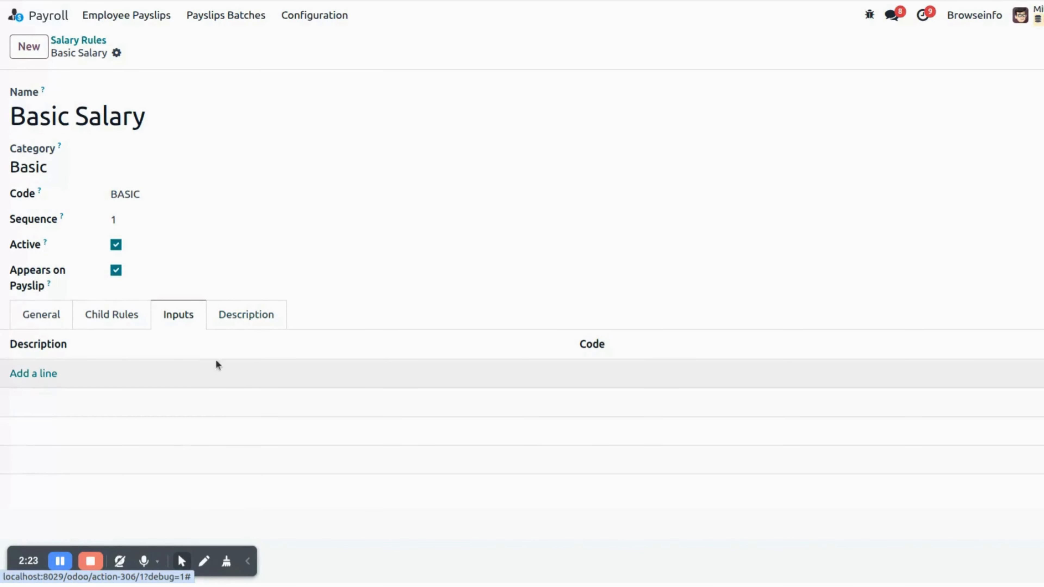
click(237, 324)
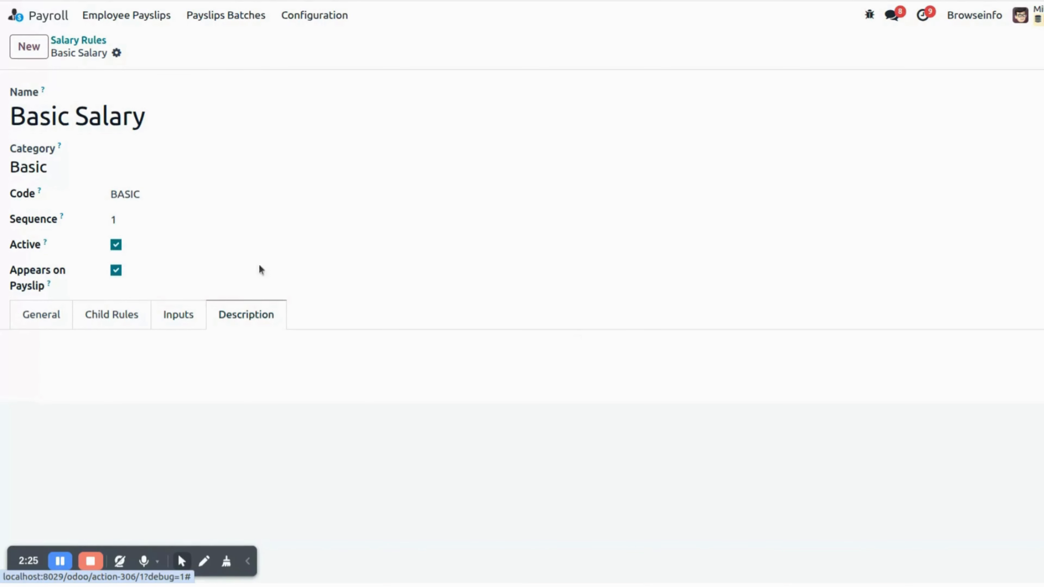
click(89, 42)
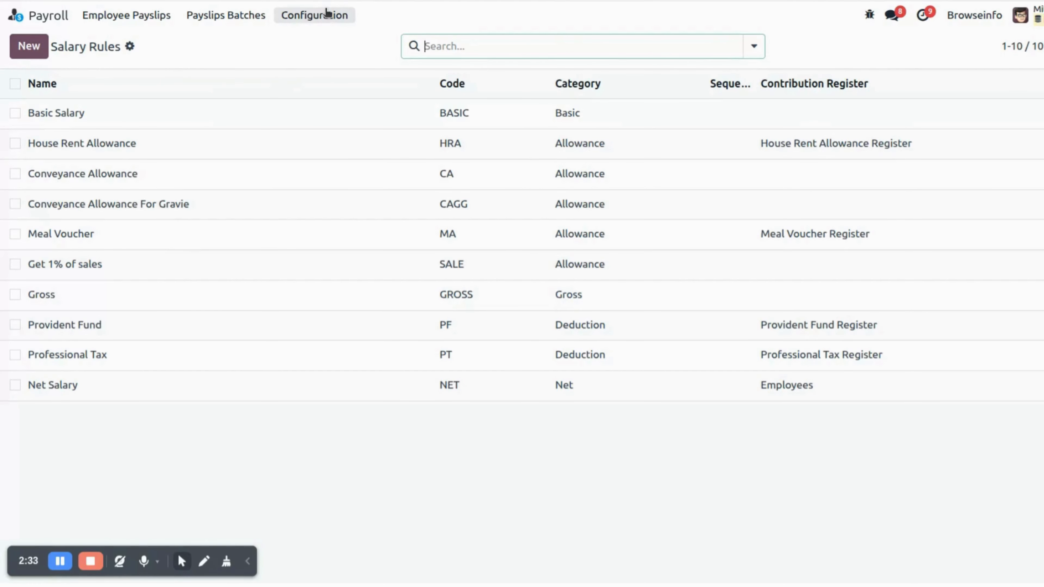
- Create a new salary structure named Base salary with reference salary
click(324, 17)
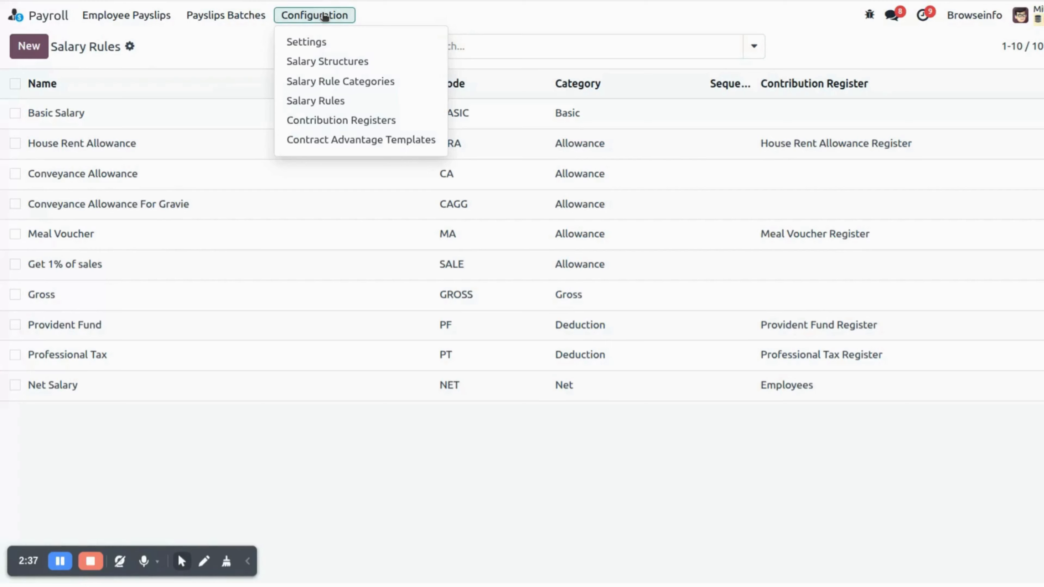
click(324, 61)
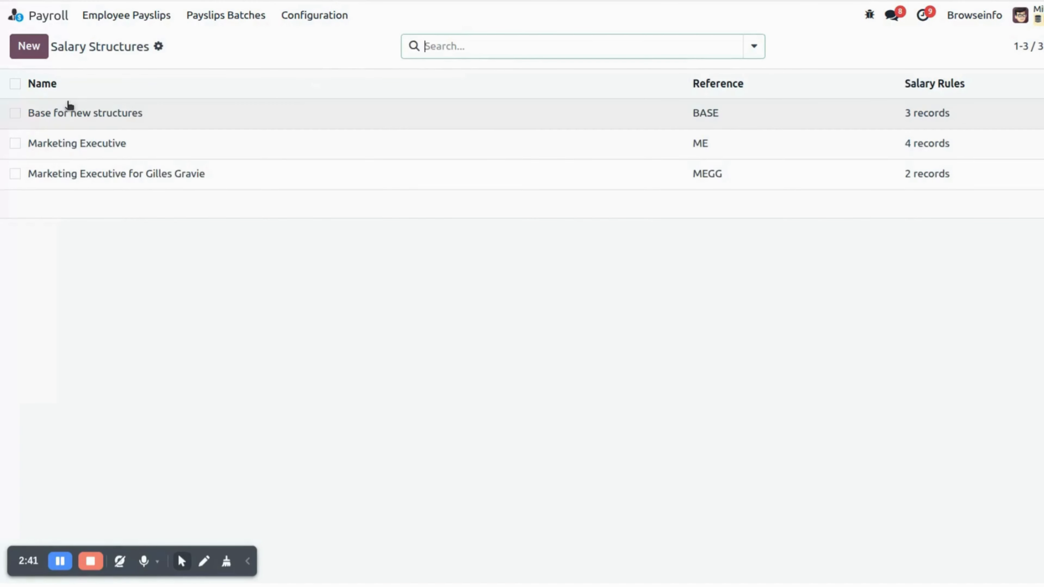
click(33, 53)
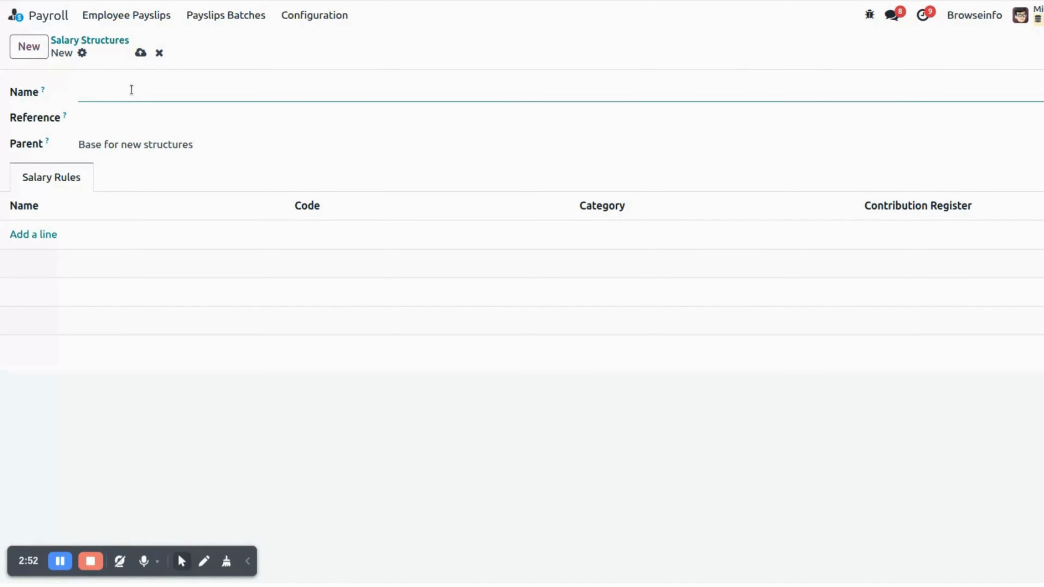
text(Base salary)
click(130, 117)
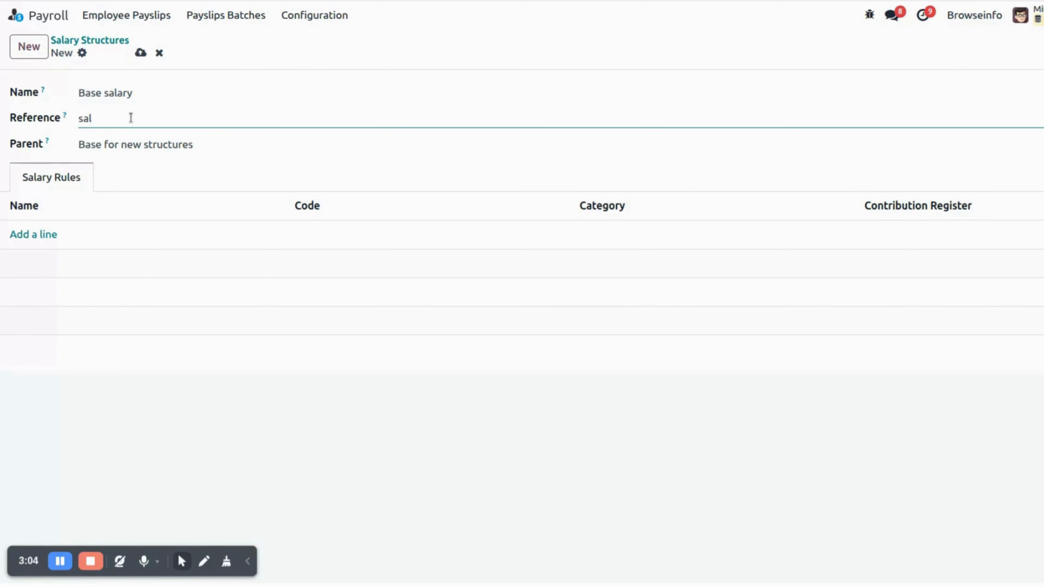
text(salary)
click(32, 240)
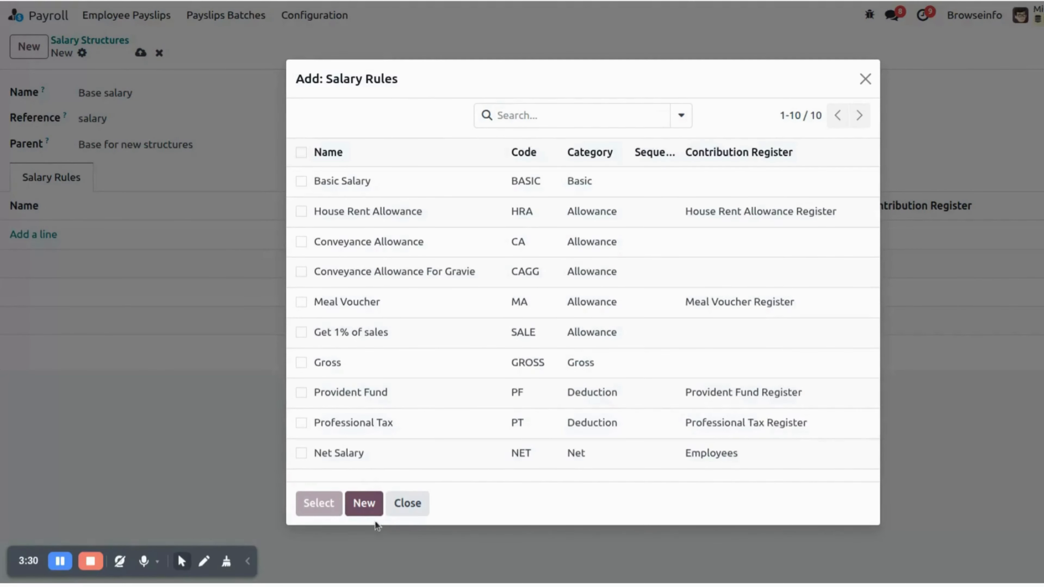
click(366, 507)
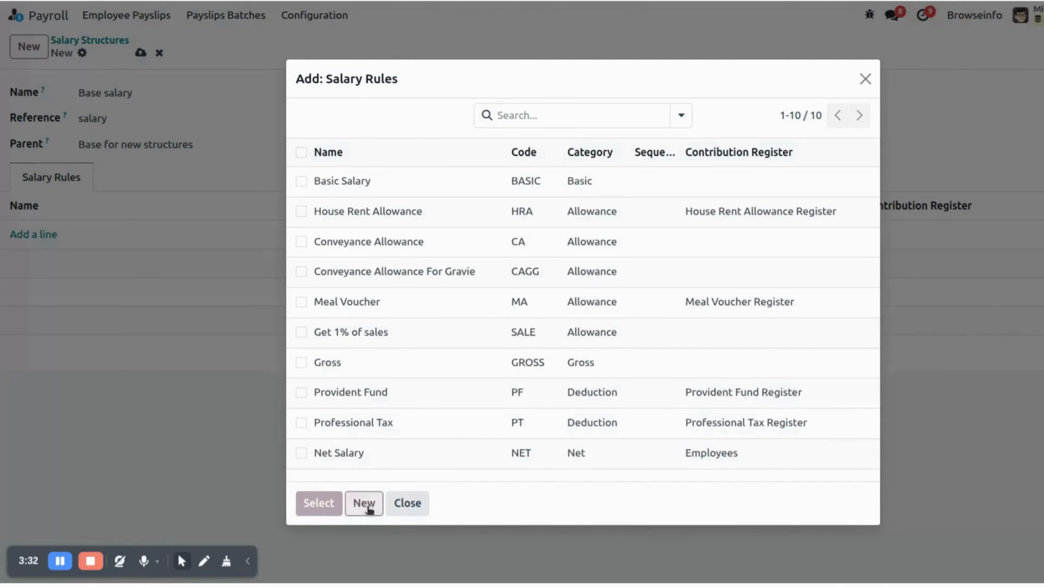
scroll(398, 336, down, 3)
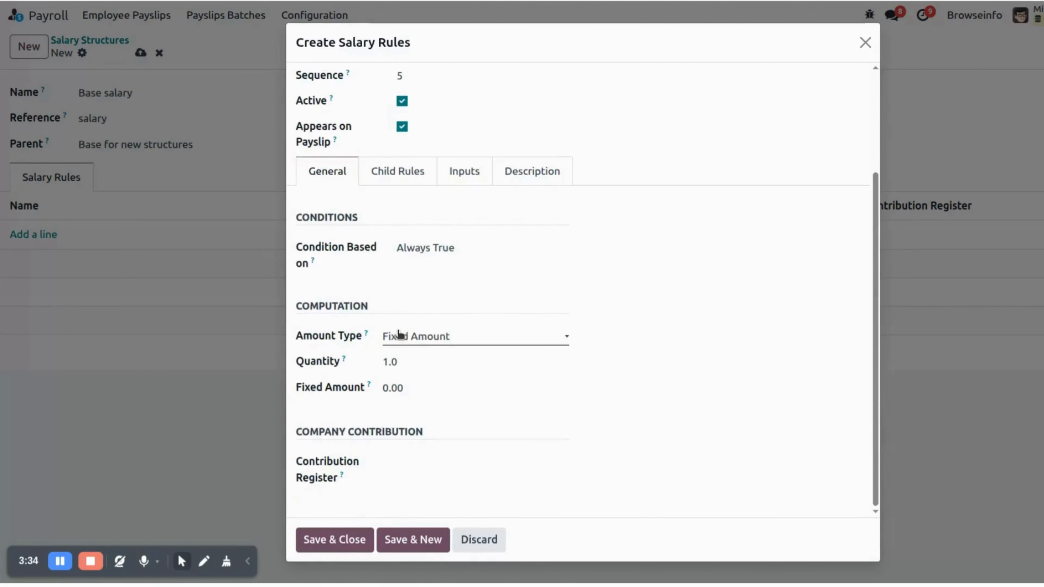
click(865, 42)
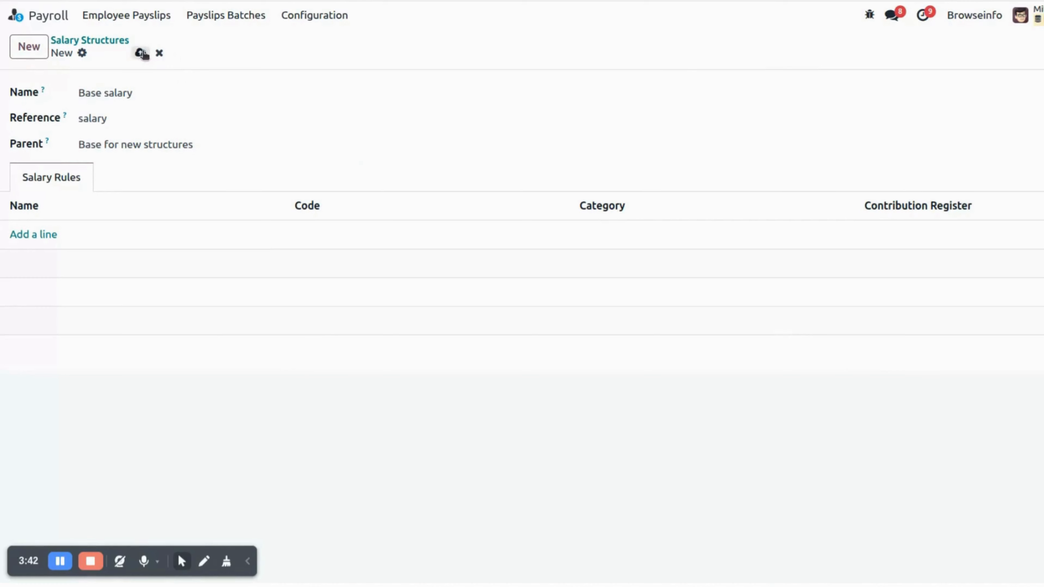
- Add the House Rent Allowance rule to the structure's salary rules and save the structure
click(31, 236)
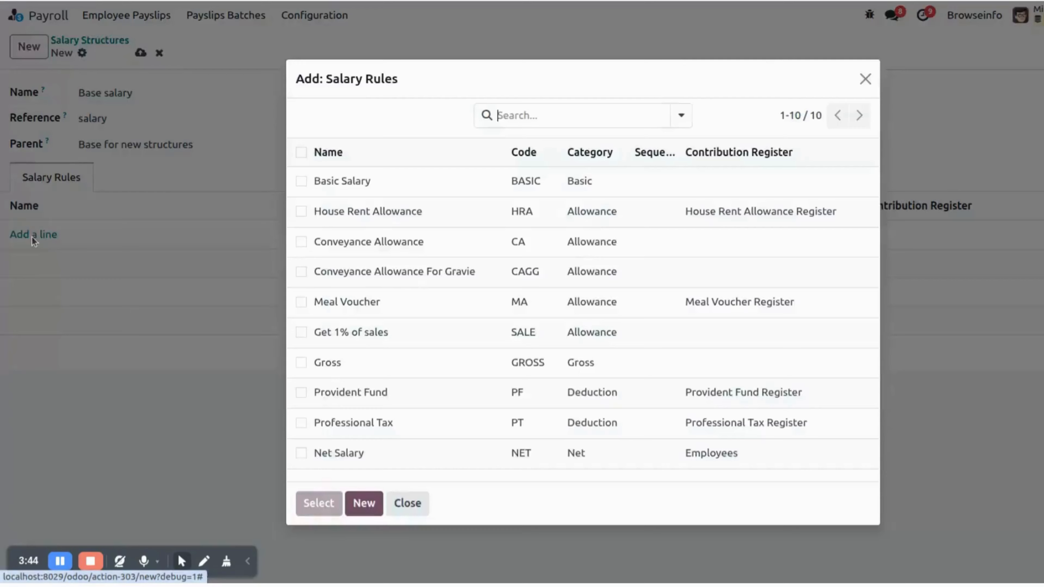
click(375, 217)
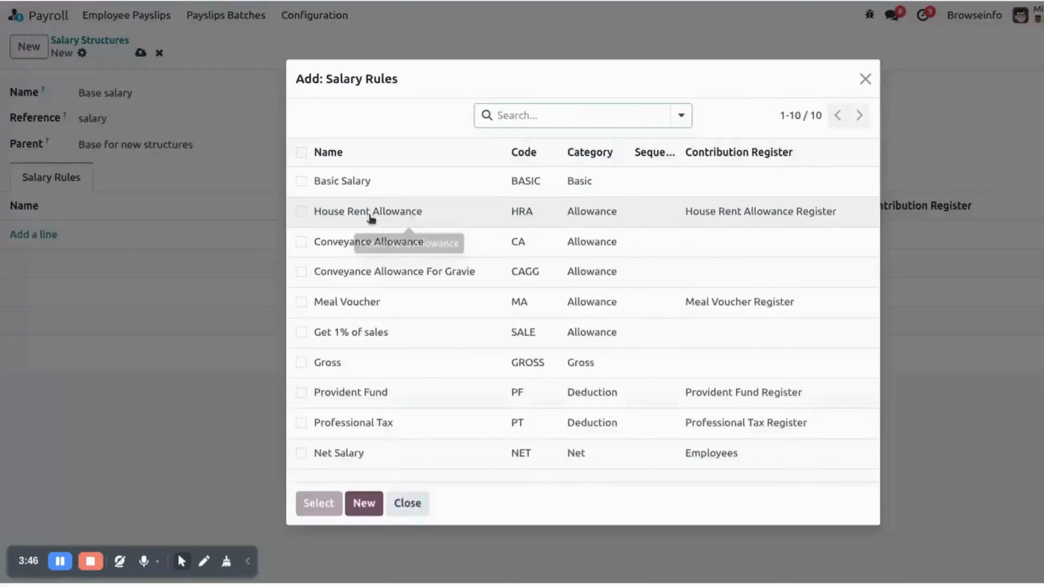
click(371, 214)
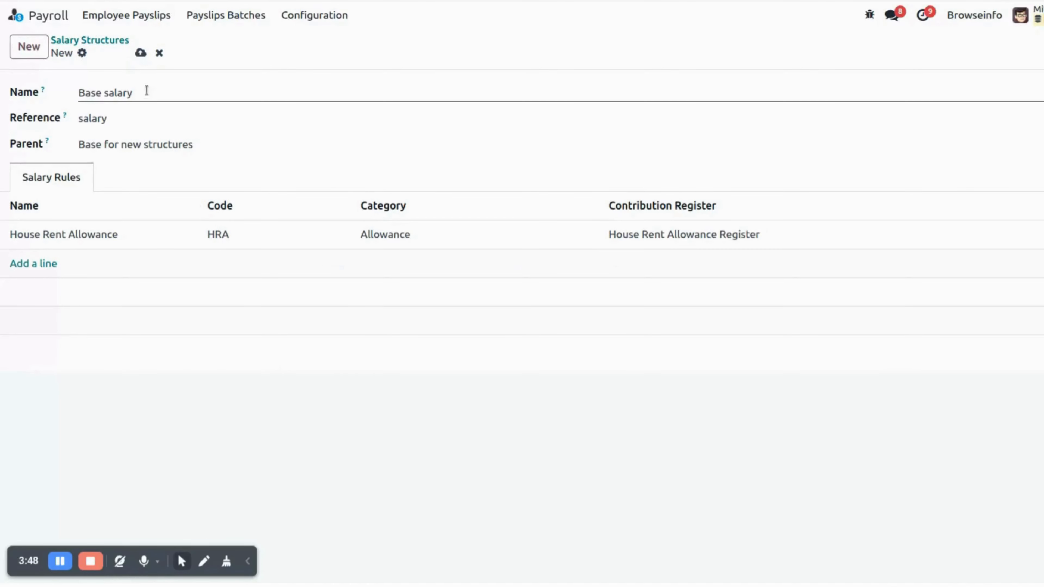
click(141, 53)
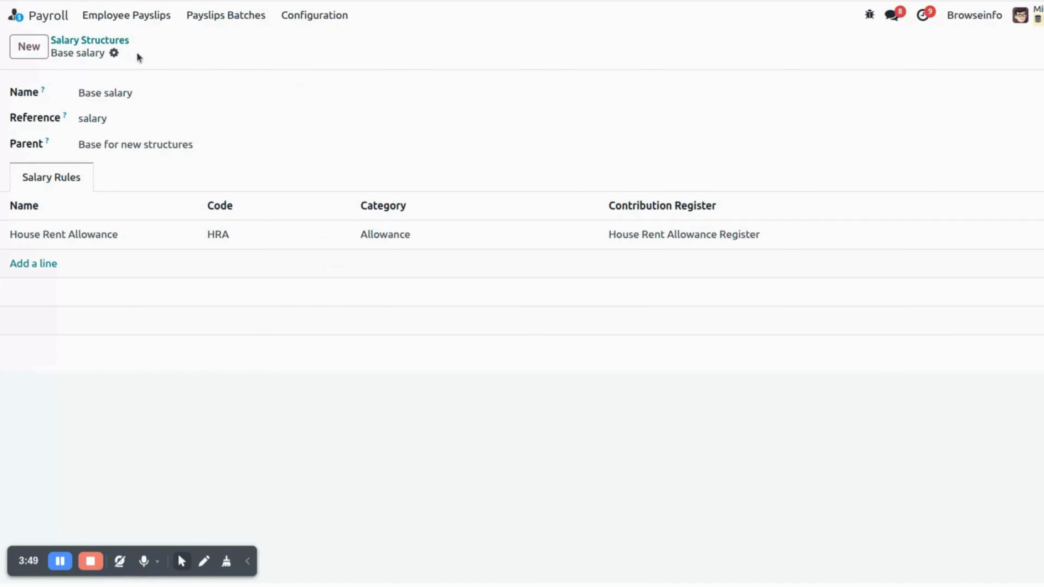
- Create and save a new employee payslip for the employee with the R&D Dev Contract
click(118, 42)
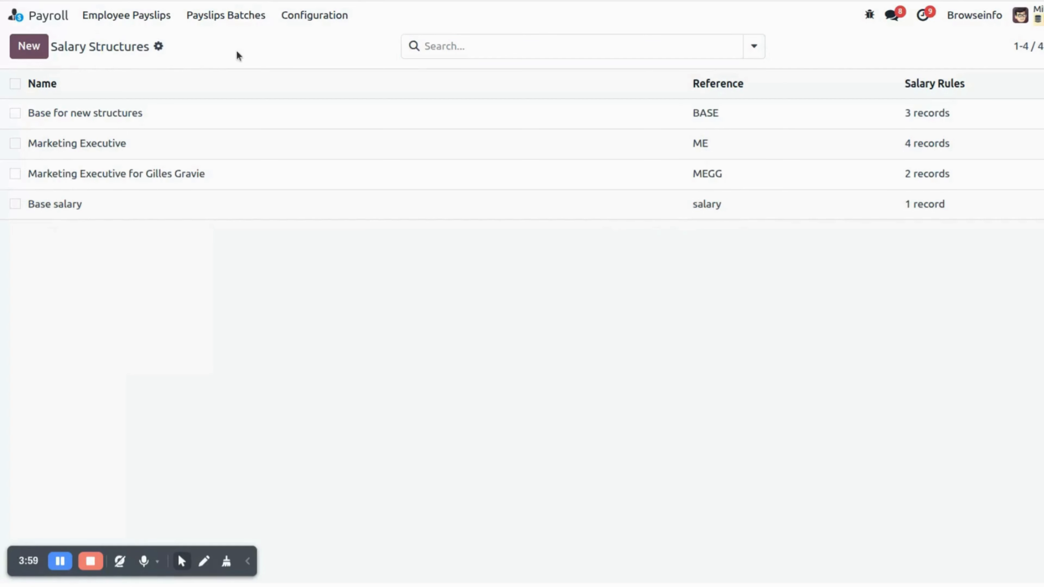
click(145, 20)
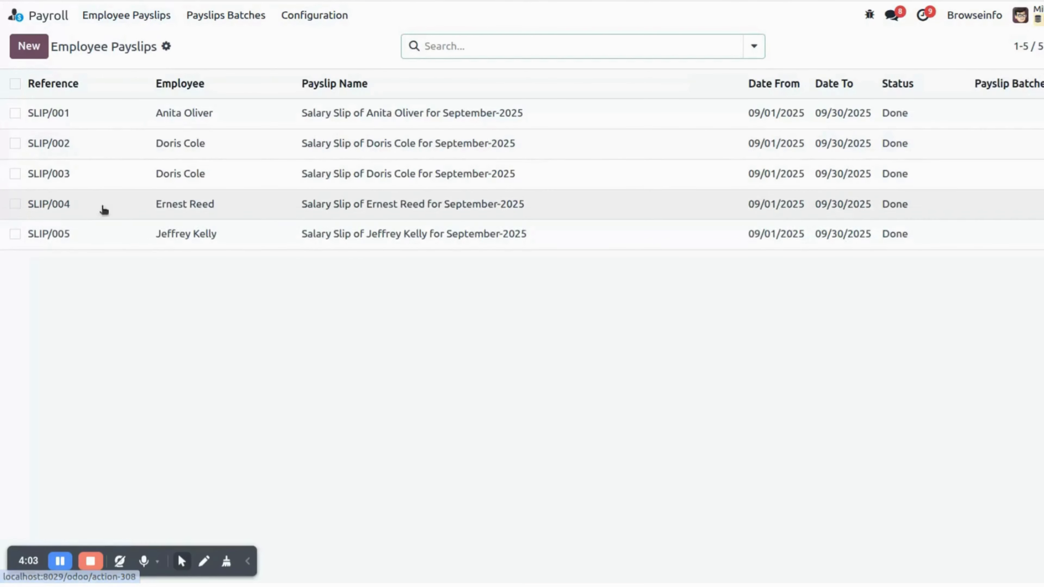
click(35, 47)
click(108, 159)
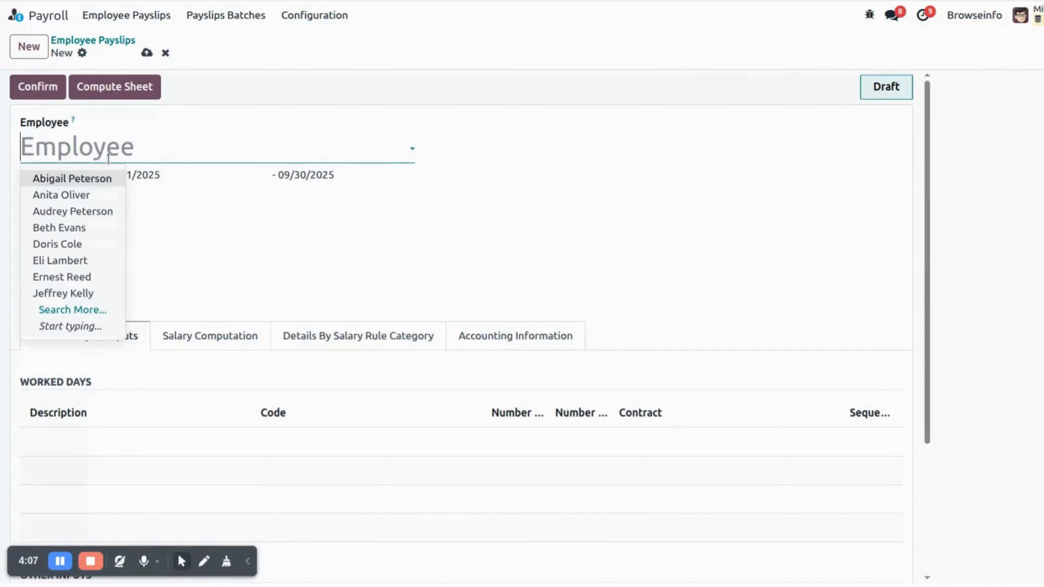
click(96, 196)
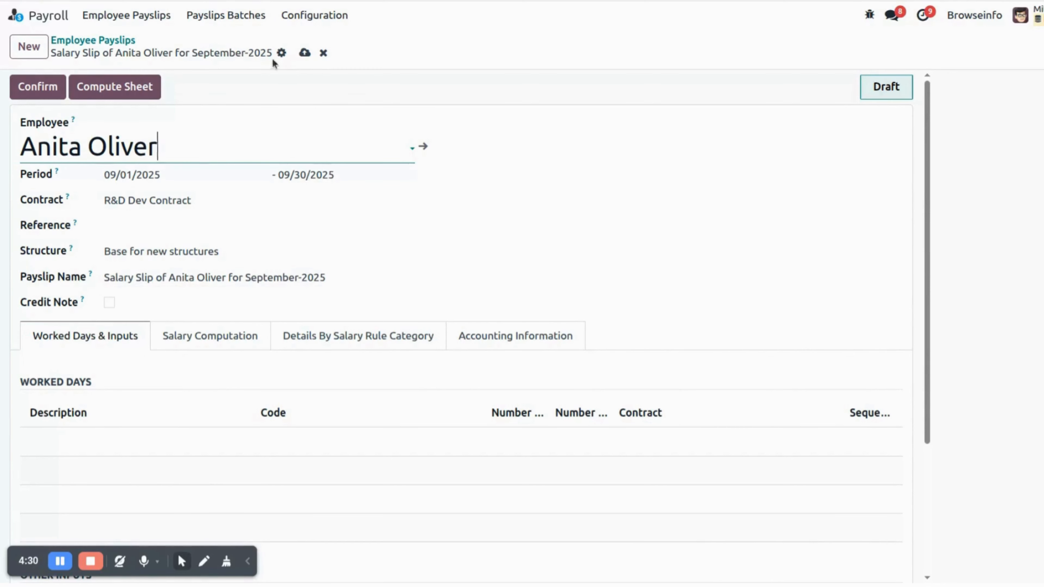
click(304, 54)
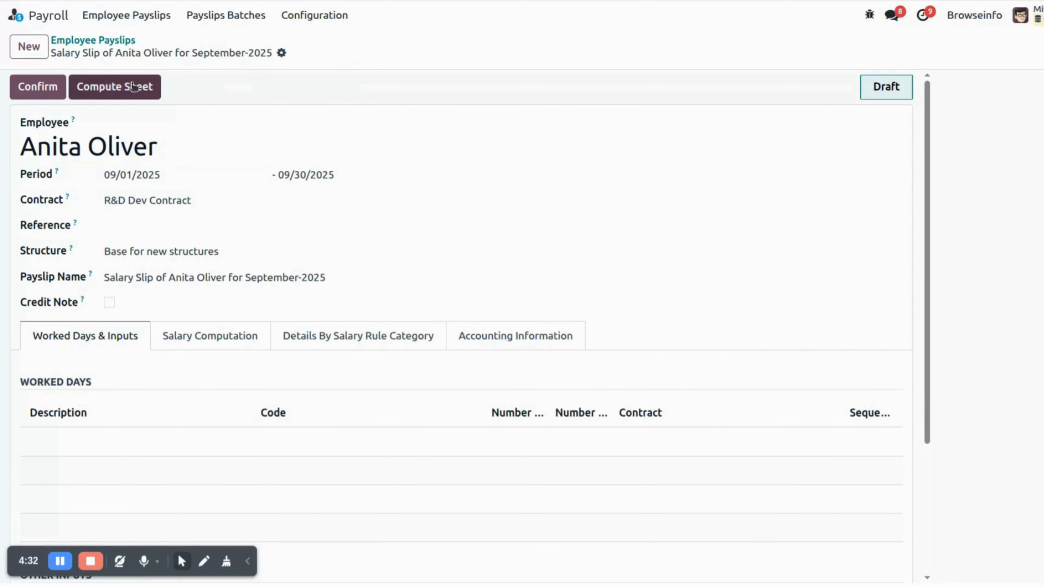
- Compute the payslip sheet and review its computation detail lines before returning to the payslip
click(113, 88)
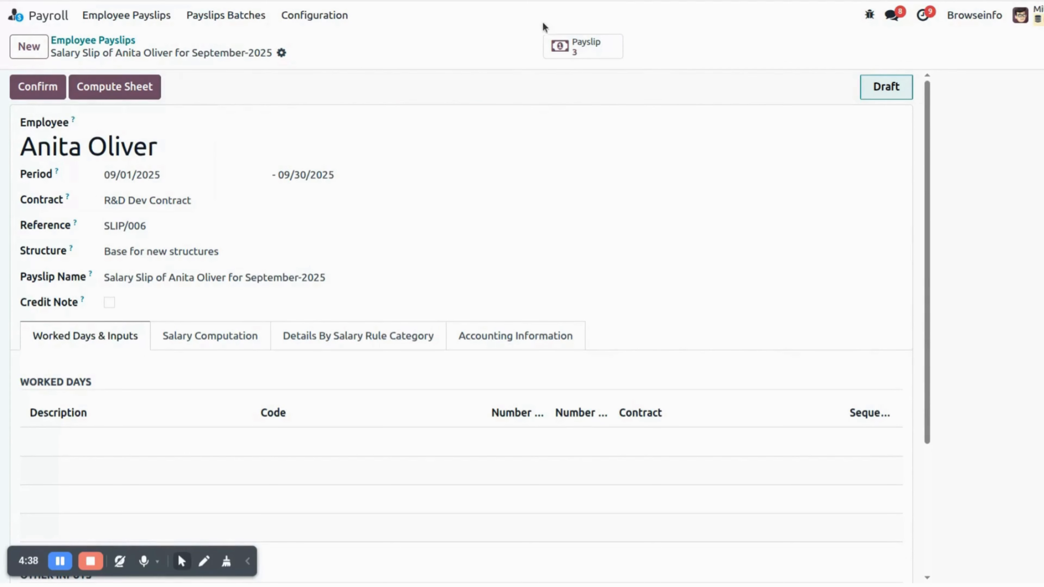
click(583, 48)
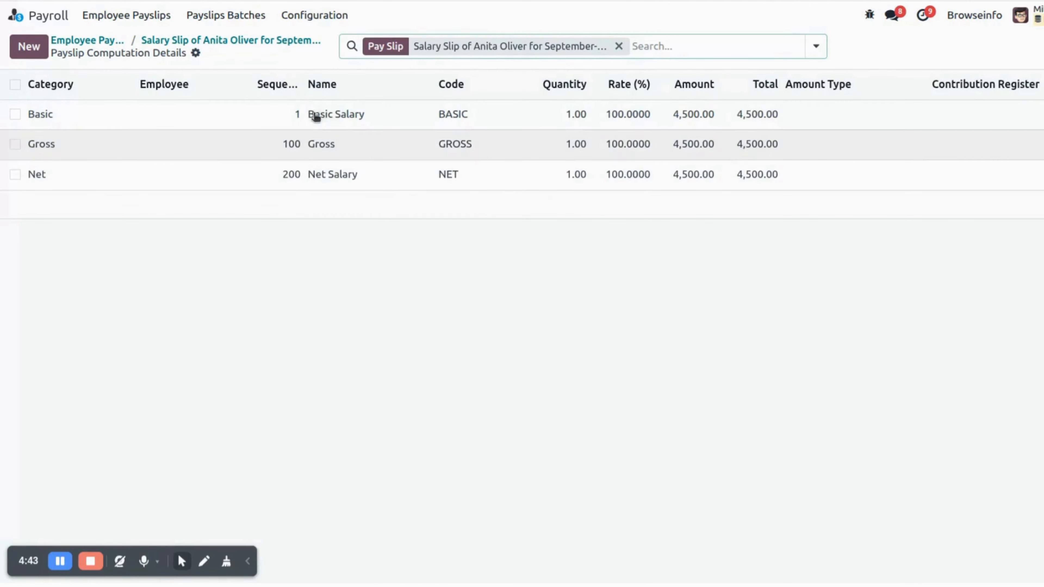
click(252, 39)
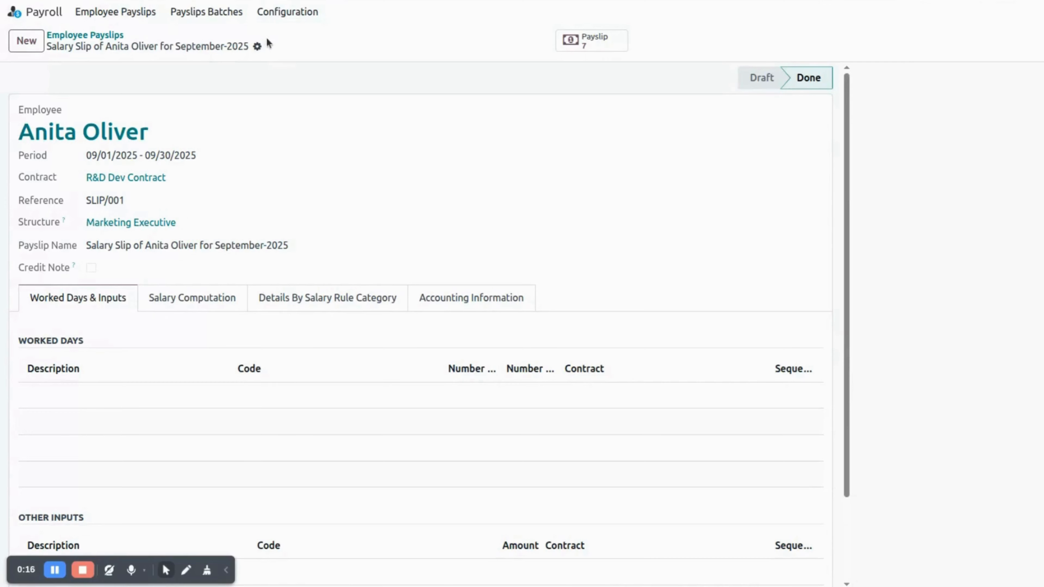
- Print the Payslip report for this payslip and open the downloaded PDF to view it
click(257, 47)
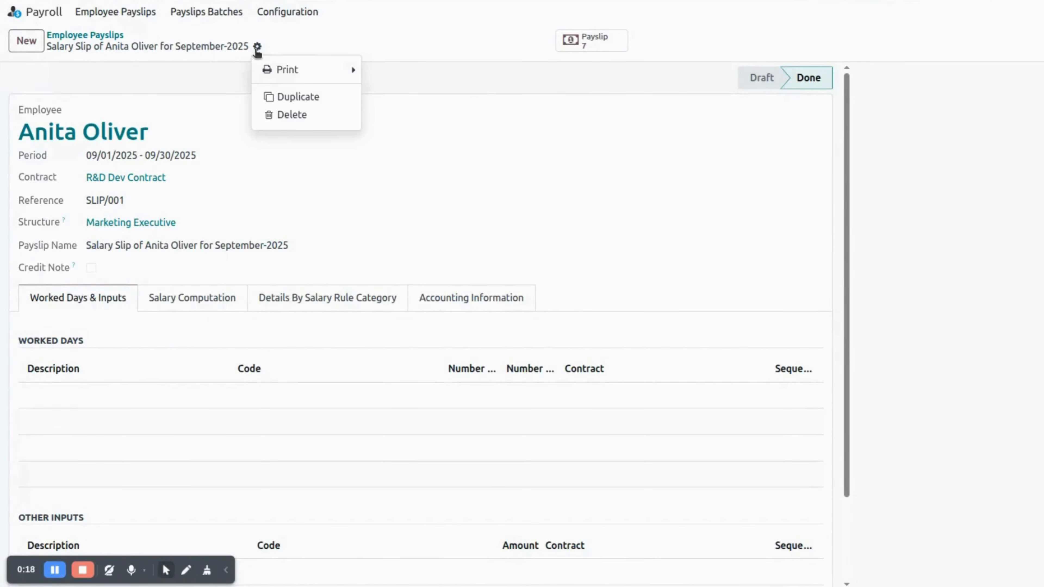
click(284, 70)
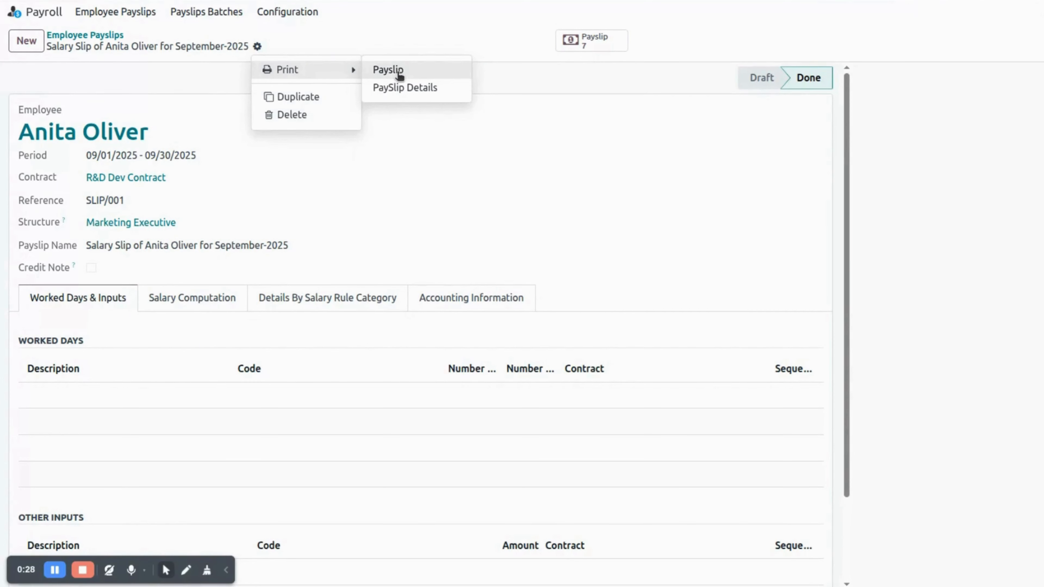
click(398, 73)
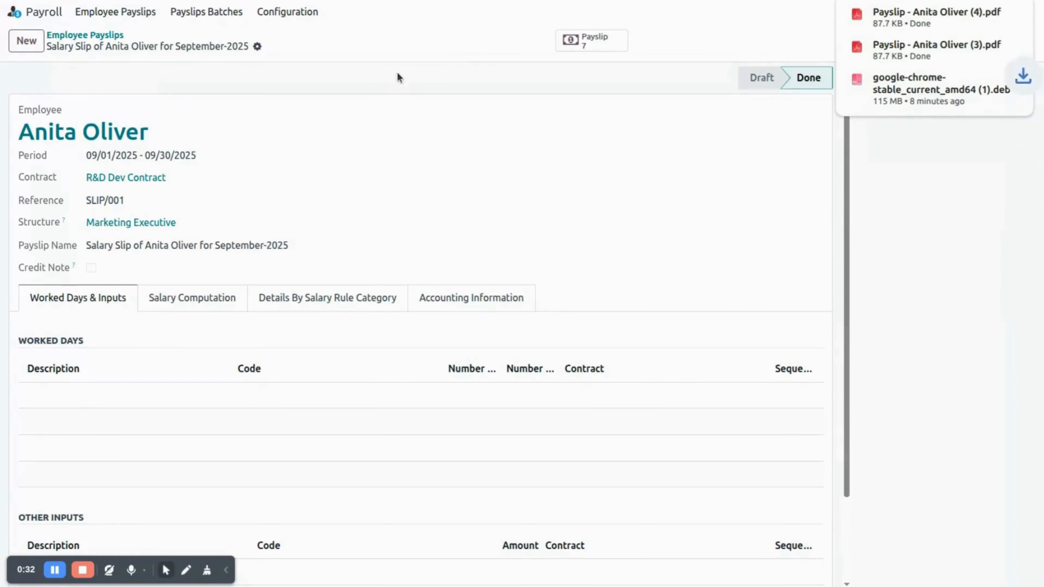
click(924, 12)
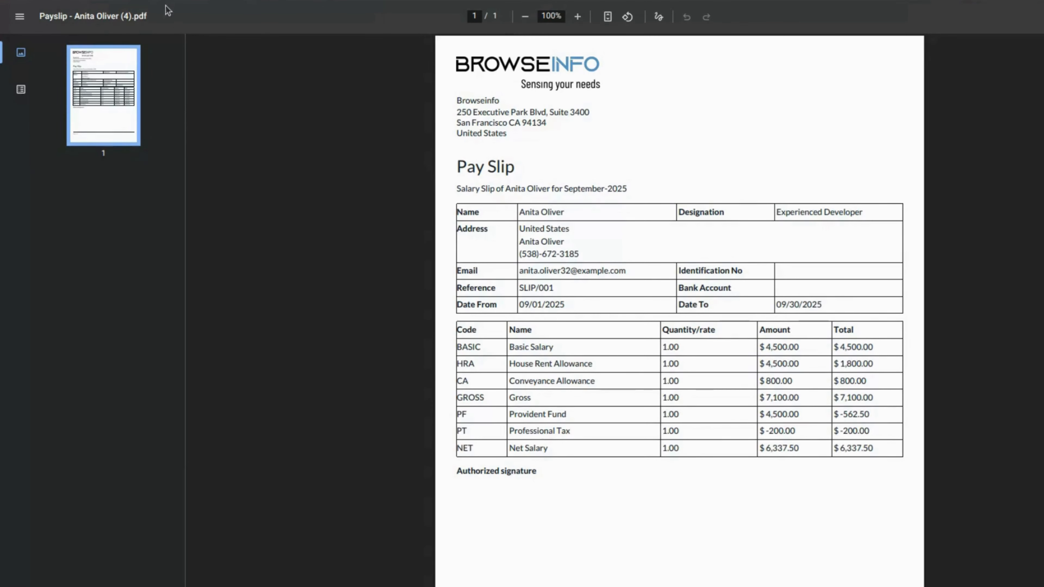
click(173, 0)
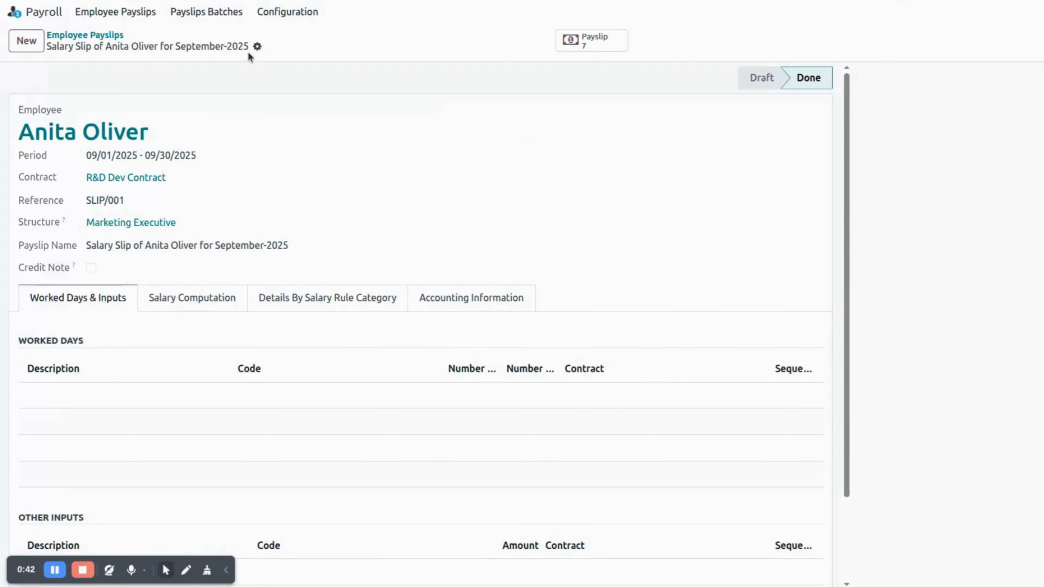
- Print the PaySlip Details report, open the downloaded PDF and review it before returning to the payslip
click(257, 47)
click(284, 70)
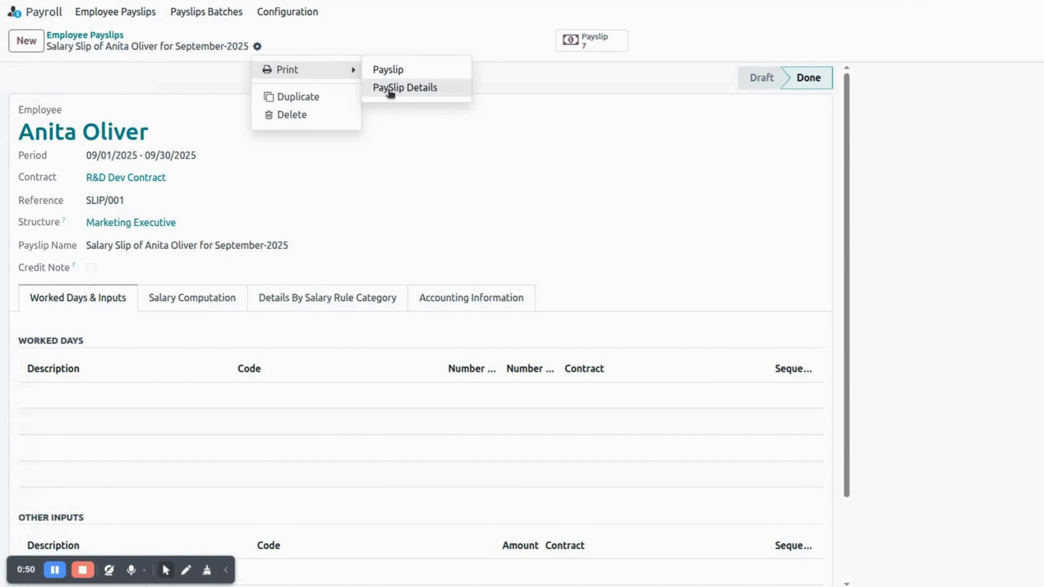
click(389, 92)
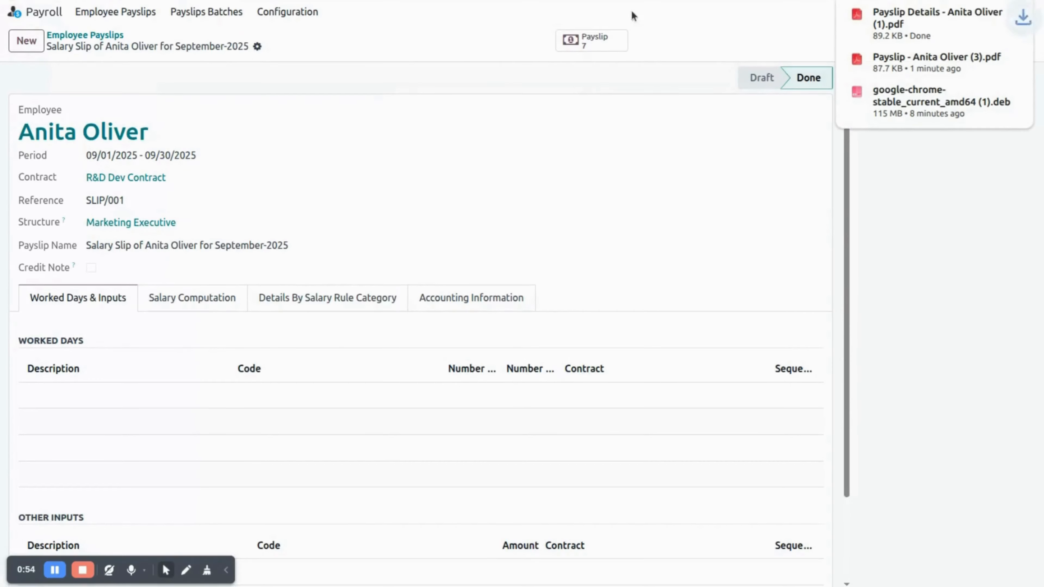
click(898, 23)
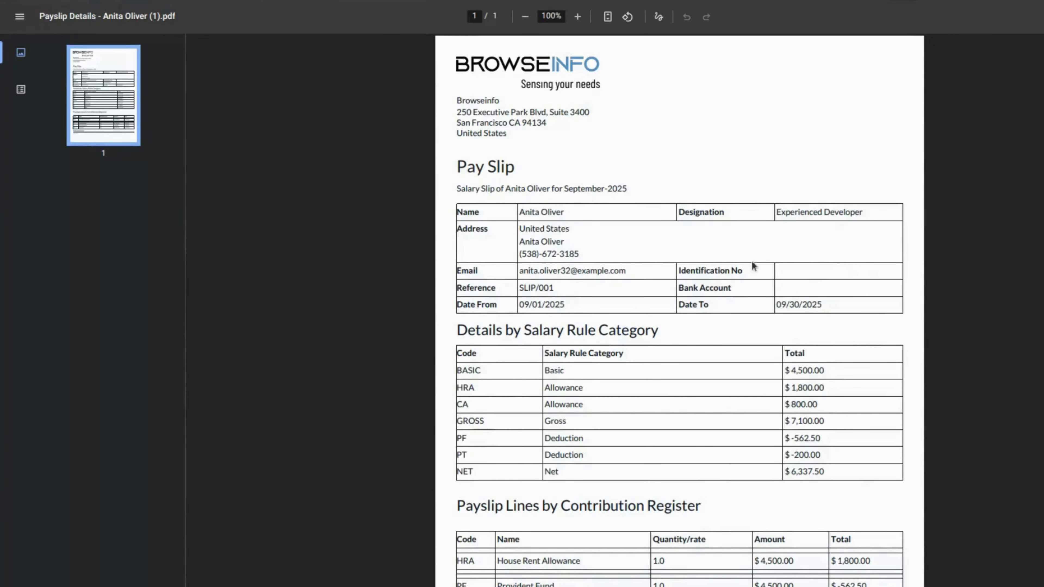
scroll(746, 270, down, 5)
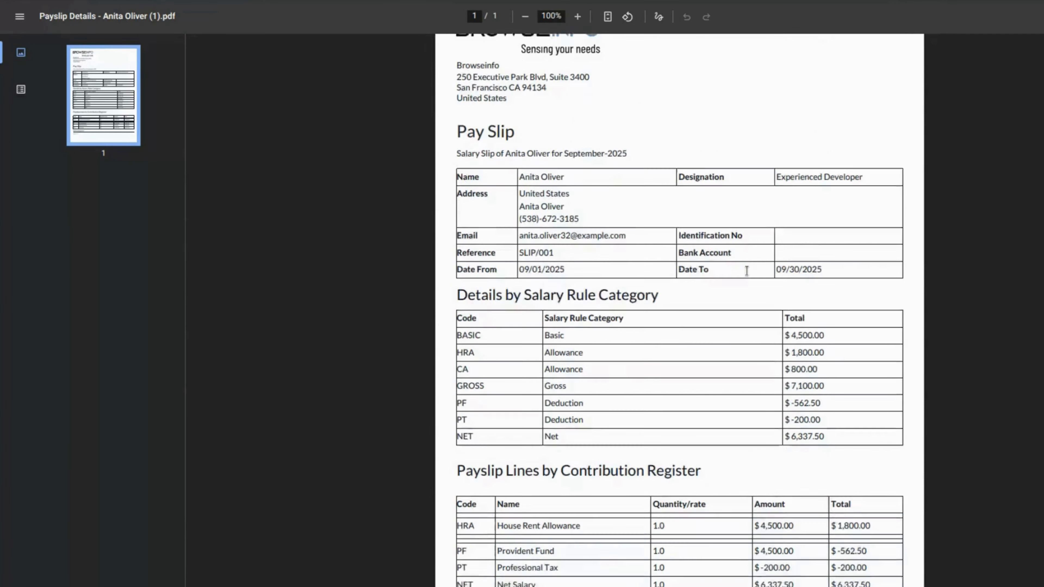
scroll(746, 271, up, 4)
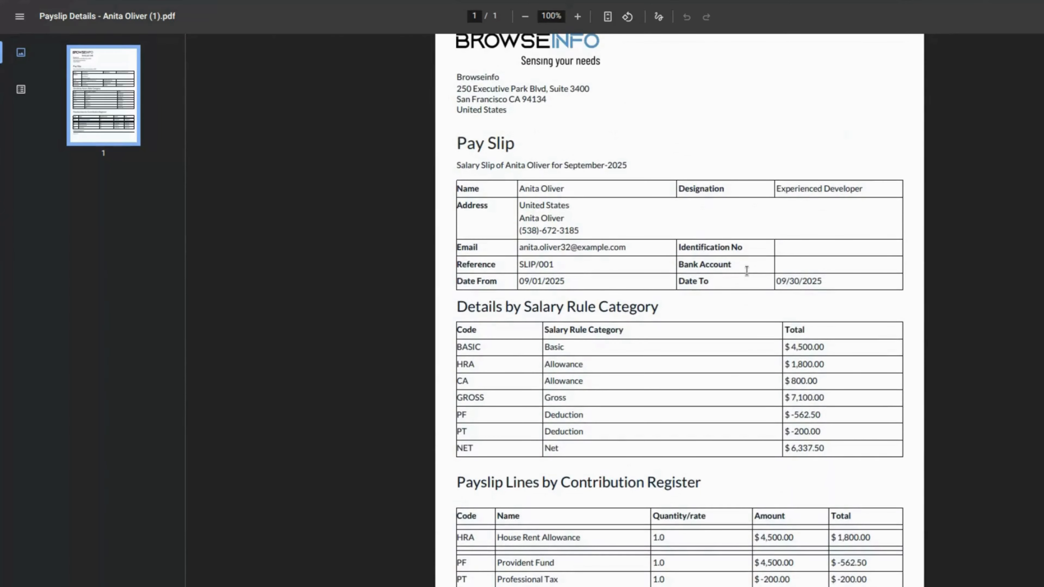
scroll(746, 270, down, 3)
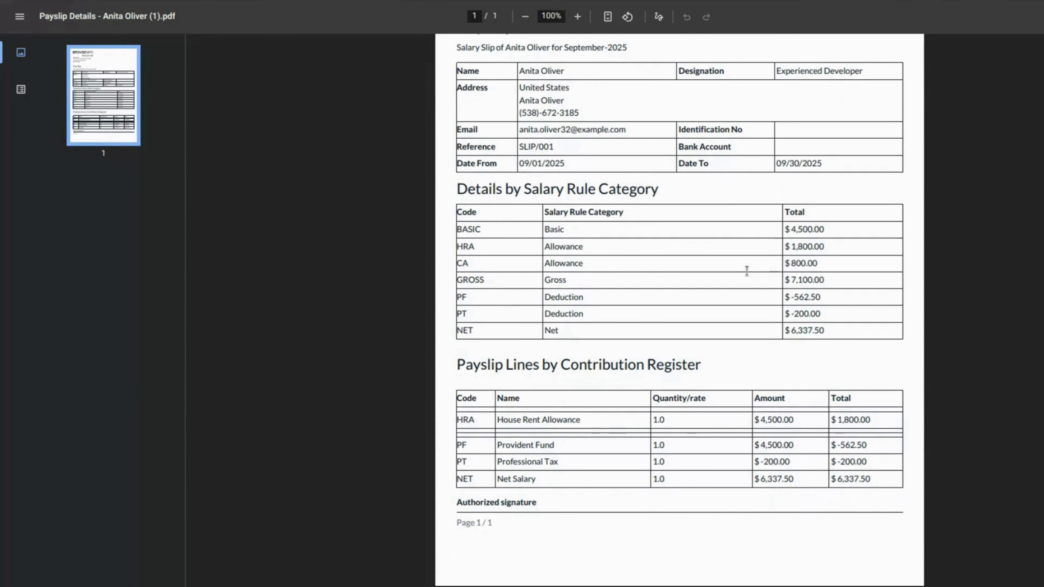
scroll(746, 270, up, 3)
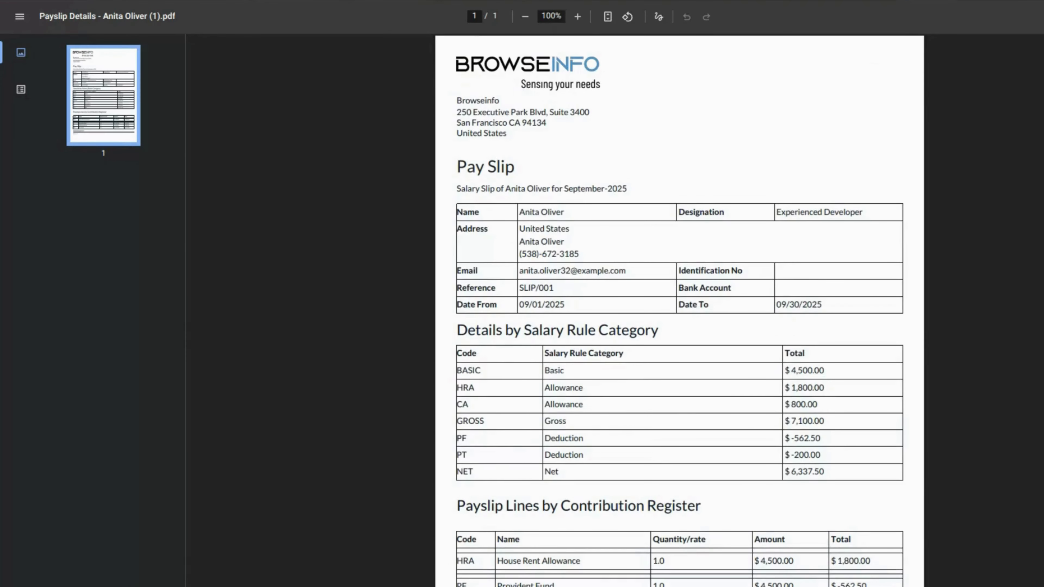
key(ctrl+shift+Tab)
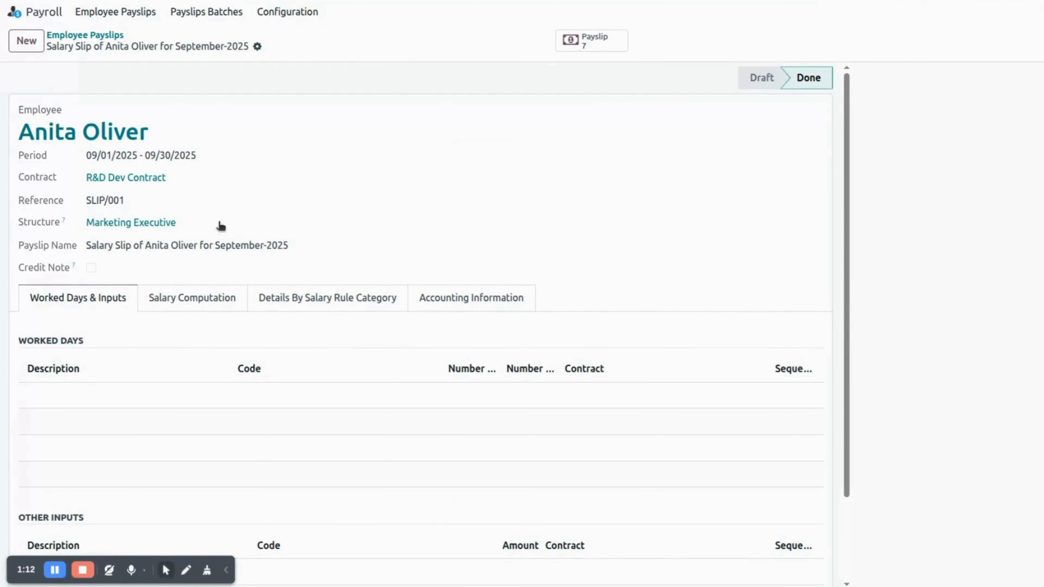